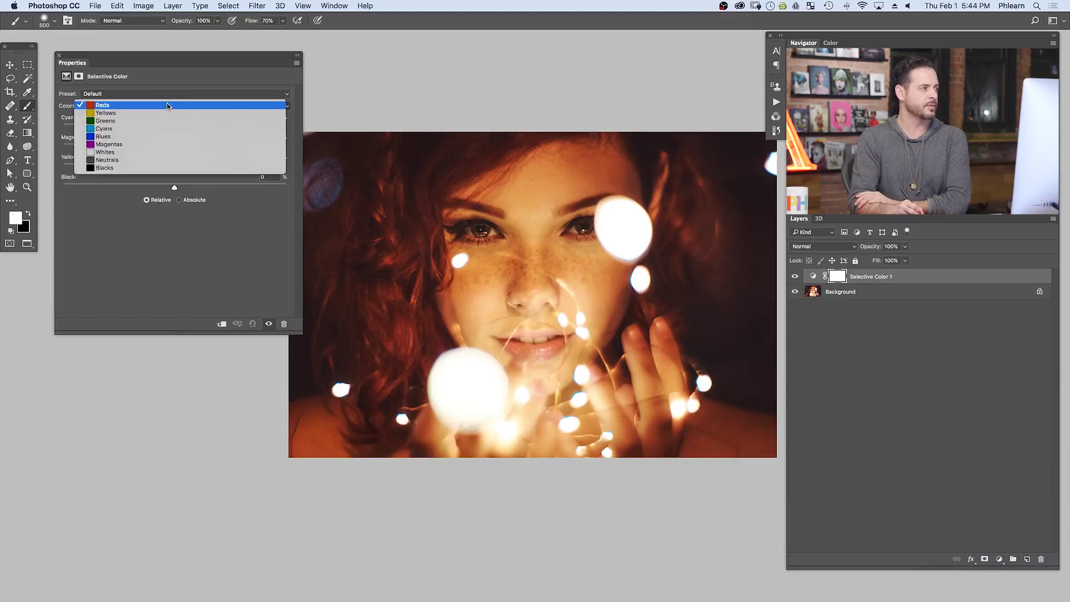
# - Target the Reds in the Selective Color adjustment and try out small changes to their Cyan amount
pyautogui.click(103, 105)
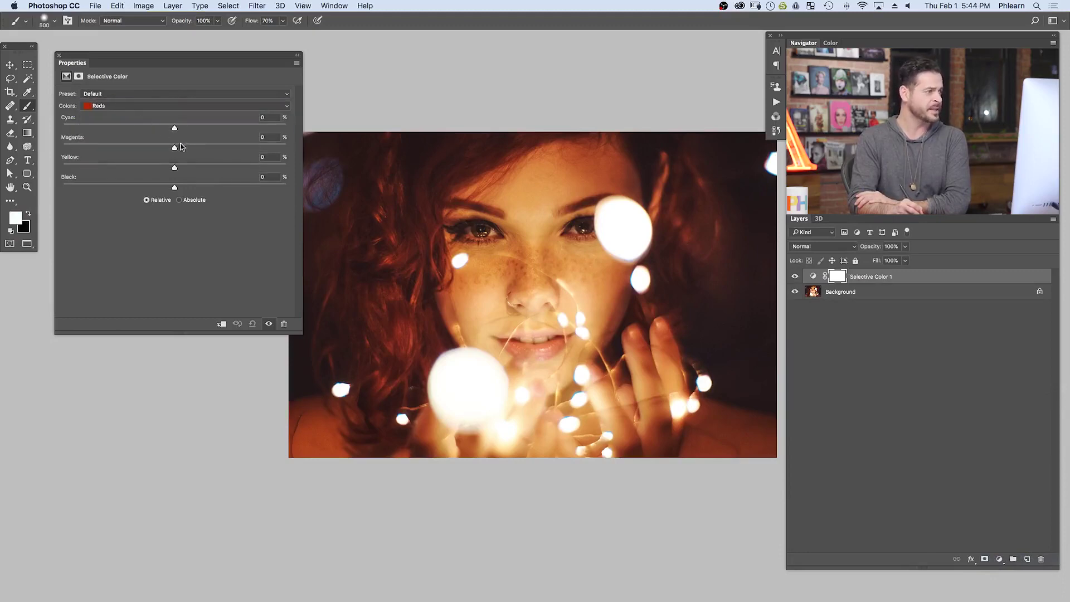
pyautogui.moveTo(174, 131)
pyautogui.mouseDown()
pyautogui.moveTo(190, 129)
pyautogui.moveTo(167, 132)
pyautogui.mouseUp()
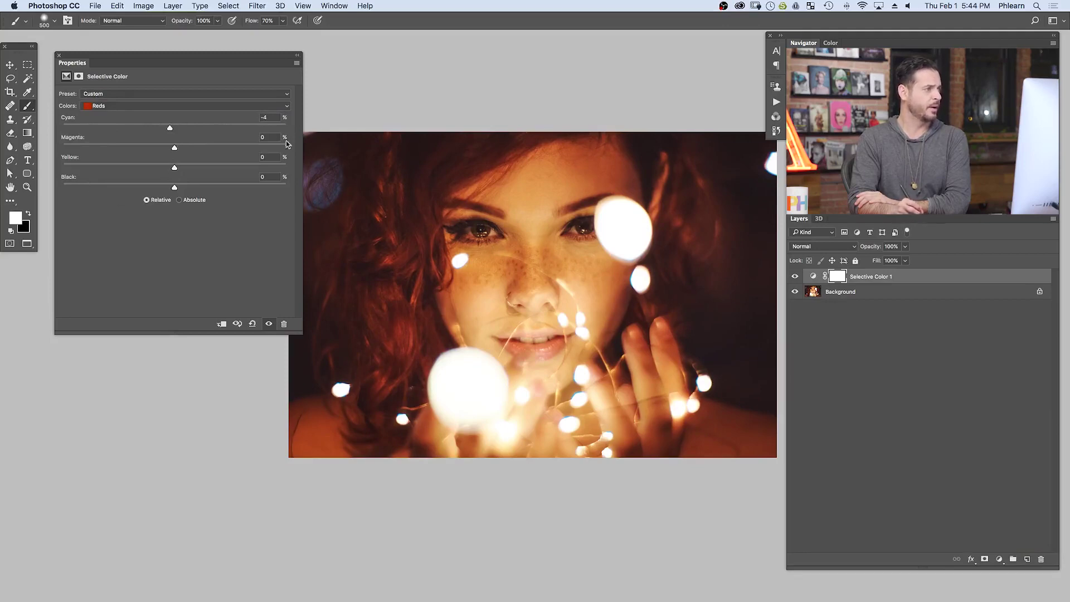
pyautogui.moveTo(197, 130)
pyautogui.mouseDown()
pyautogui.moveTo(236, 127)
pyautogui.moveTo(154, 132)
pyautogui.moveTo(329, 118)
pyautogui.moveTo(26, 123)
pyautogui.moveTo(360, 118)
pyautogui.moveTo(43, 115)
pyautogui.moveTo(334, 110)
pyautogui.moveTo(175, 113)
pyautogui.moveTo(194, 116)
pyautogui.mouseUp()
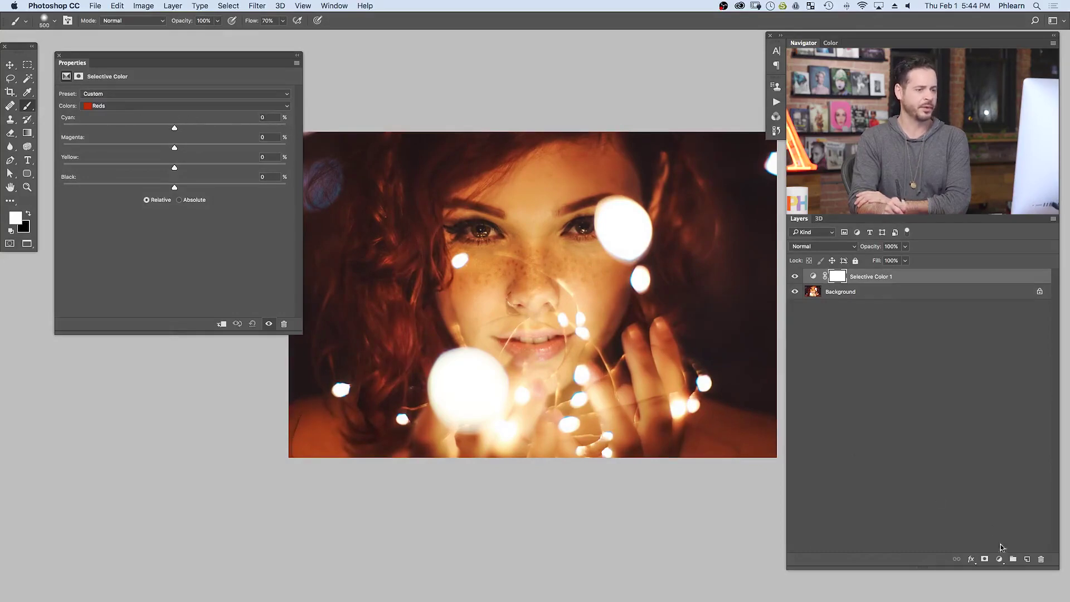
# - Add a Hue/Saturation adjustment layer and try shifting the Hue of the whole image
pyautogui.click(998, 559)
pyautogui.click(1003, 464)
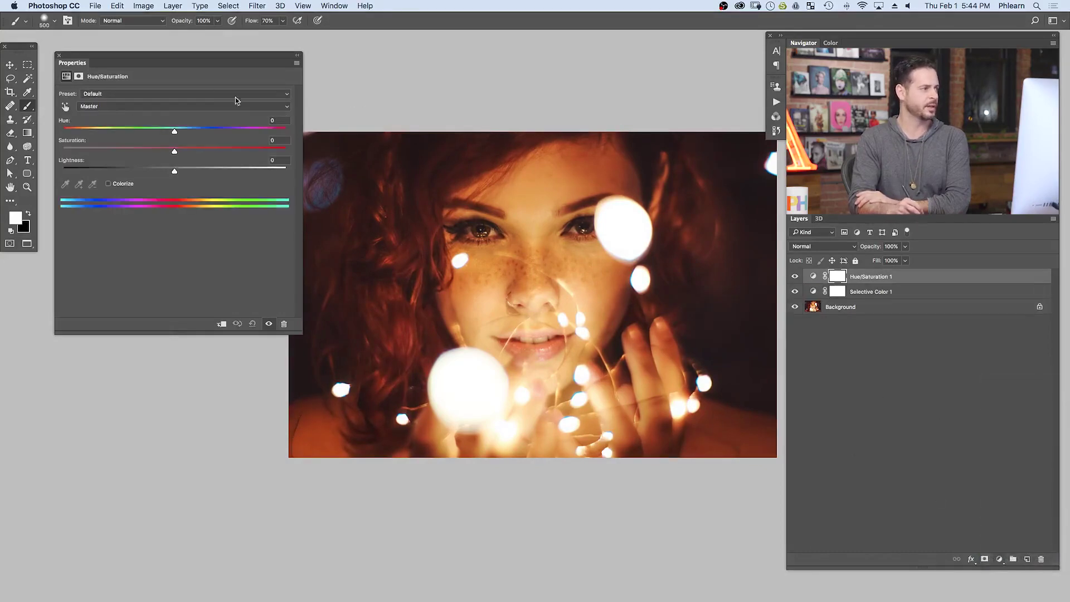
pyautogui.moveTo(178, 126); pyautogui.dragTo(323, 134)
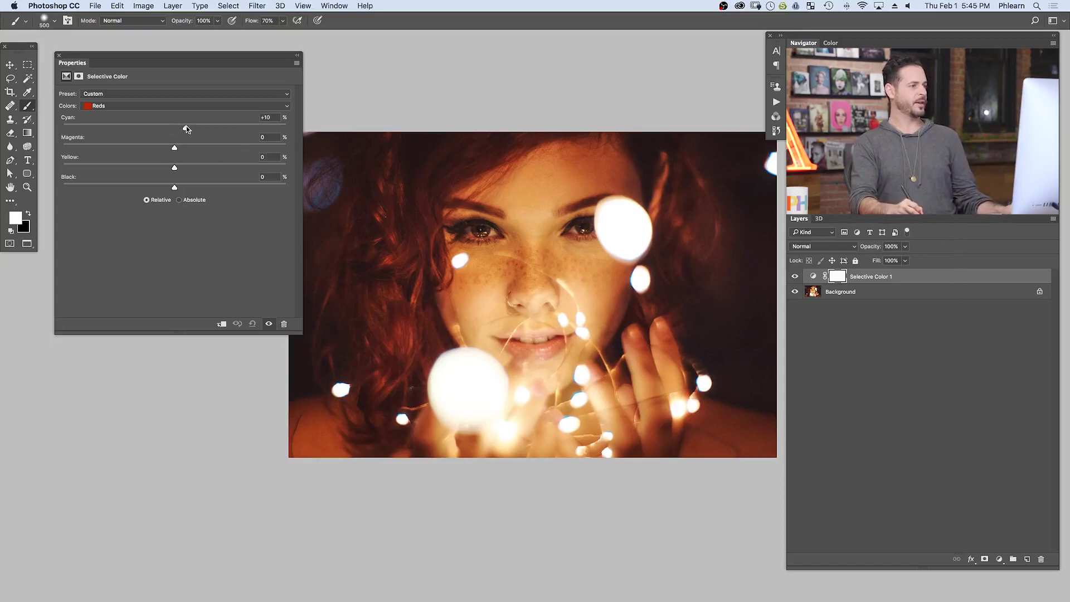
# - Try the Cyan, Magenta and Yellow ranges for the Reds, settling on Cyan +29%, Magenta 0% and Yellow -22%
pyautogui.moveTo(202, 128); pyautogui.dragTo(61, 126)
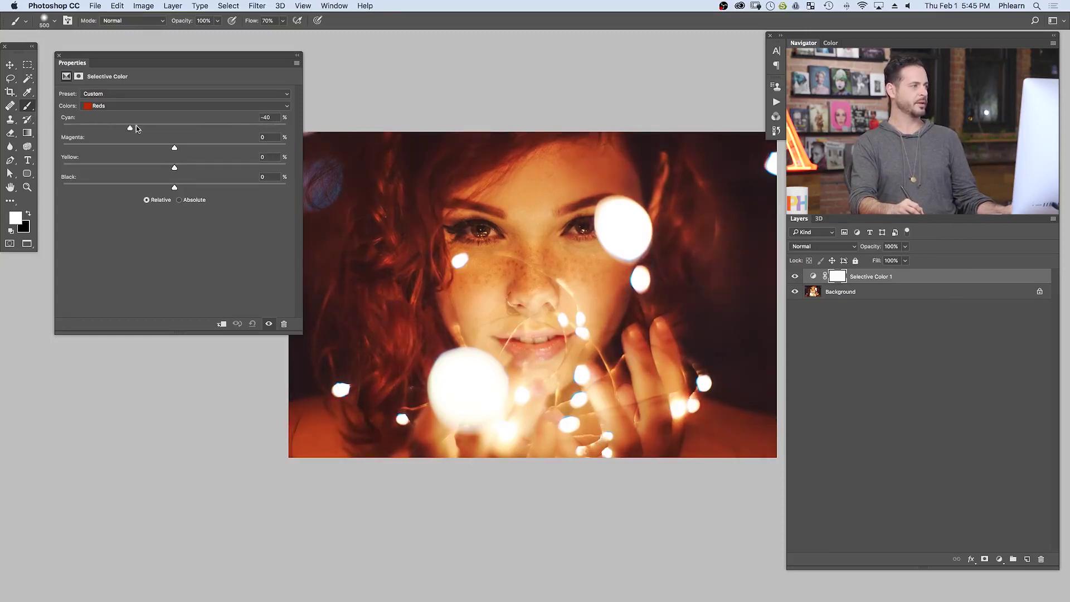
pyautogui.moveTo(62, 127); pyautogui.dragTo(175, 131)
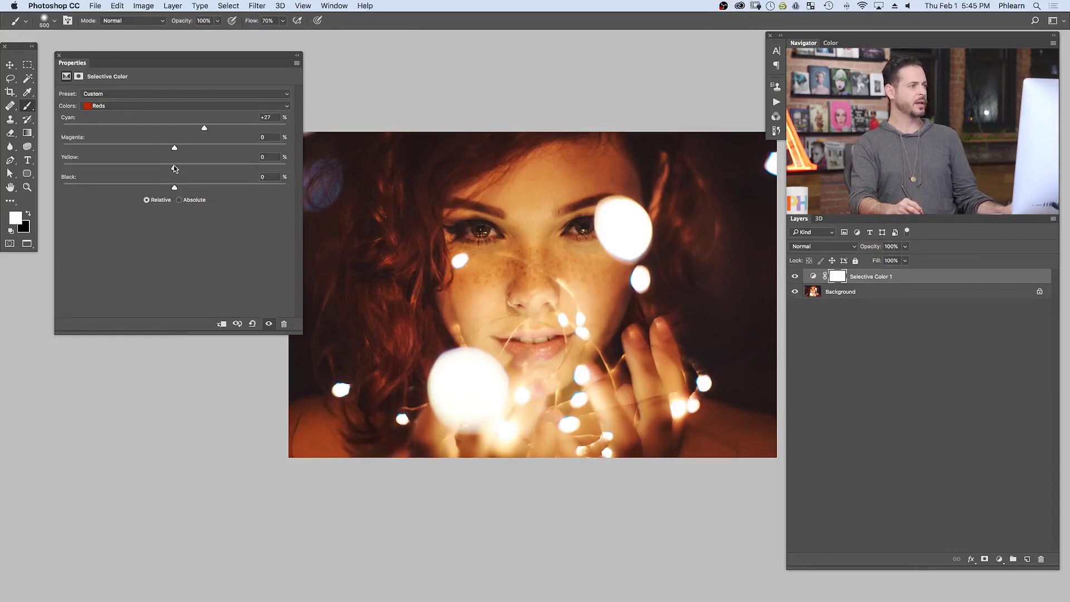
pyautogui.moveTo(228, 164); pyautogui.dragTo(174, 166)
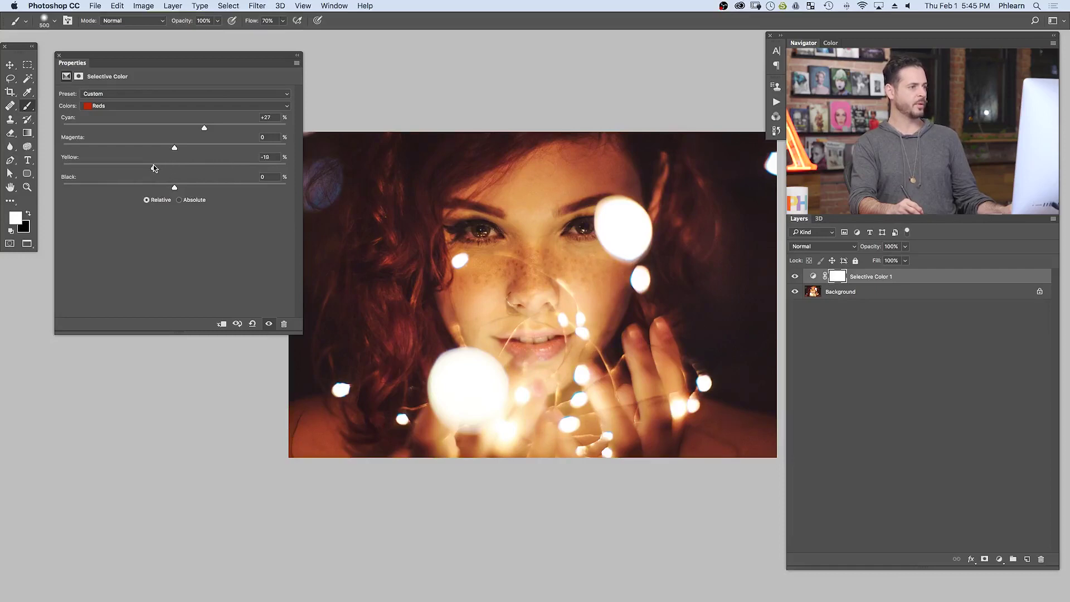
pyautogui.moveTo(136, 166); pyautogui.dragTo(161, 169)
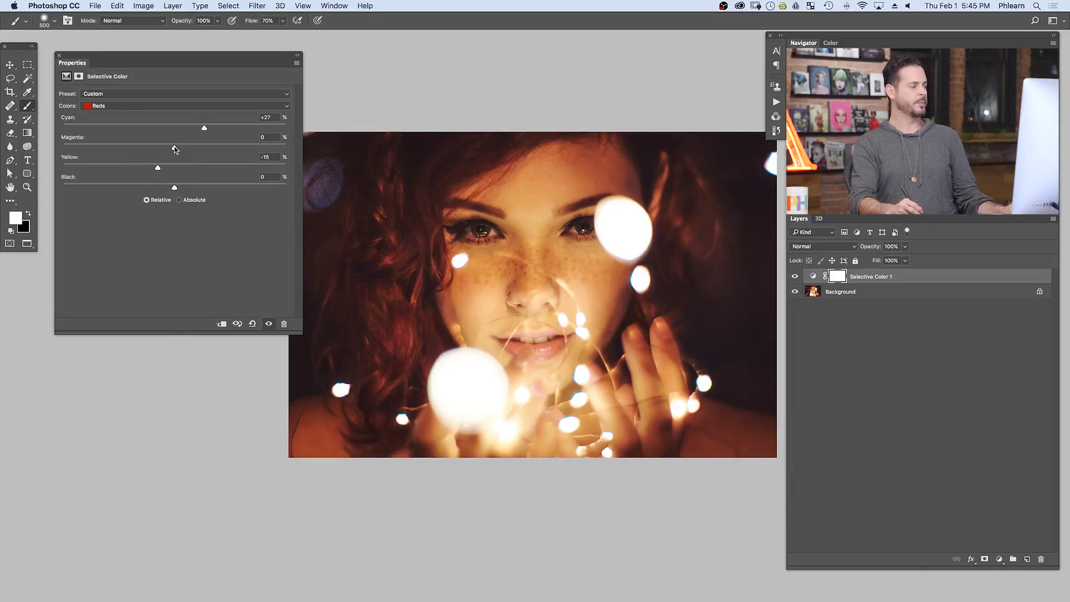
pyautogui.moveTo(198, 150); pyautogui.dragTo(147, 151)
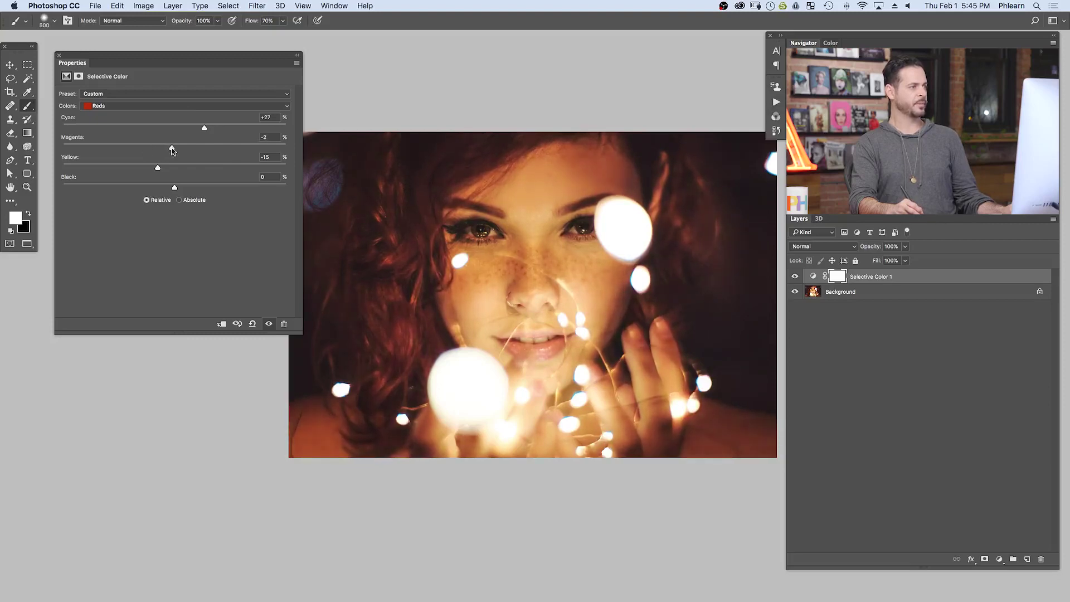
pyautogui.click(268, 137)
pyautogui.write('0')
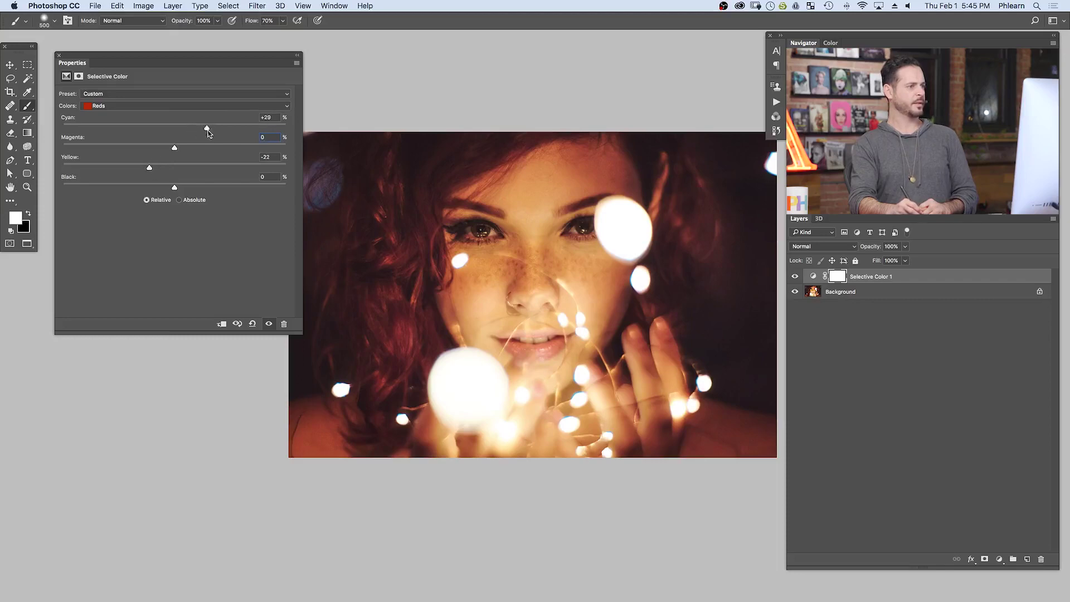
pyautogui.moveTo(229, 131); pyautogui.dragTo(216, 132)
pyautogui.moveTo(209, 133); pyautogui.dragTo(205, 135)
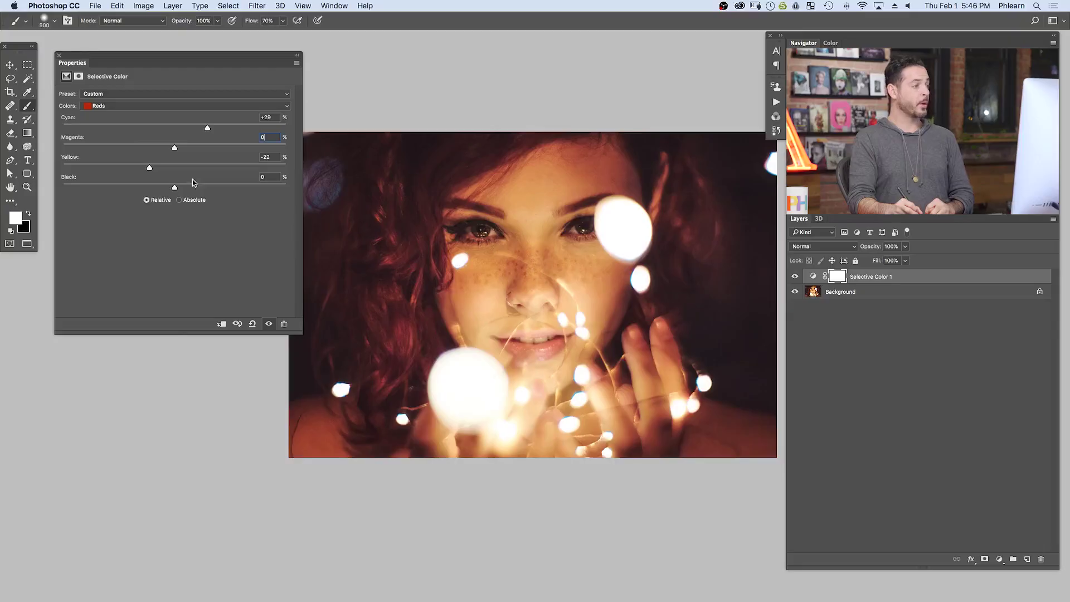
# - Try a slight change to the Reds' Black amount, then reset it to 0%
pyautogui.moveTo(174, 188)
pyautogui.mouseDown()
pyautogui.moveTo(187, 188)
pyautogui.moveTo(141, 186)
pyautogui.moveTo(184, 187)
pyautogui.moveTo(174, 186)
pyautogui.mouseUp()
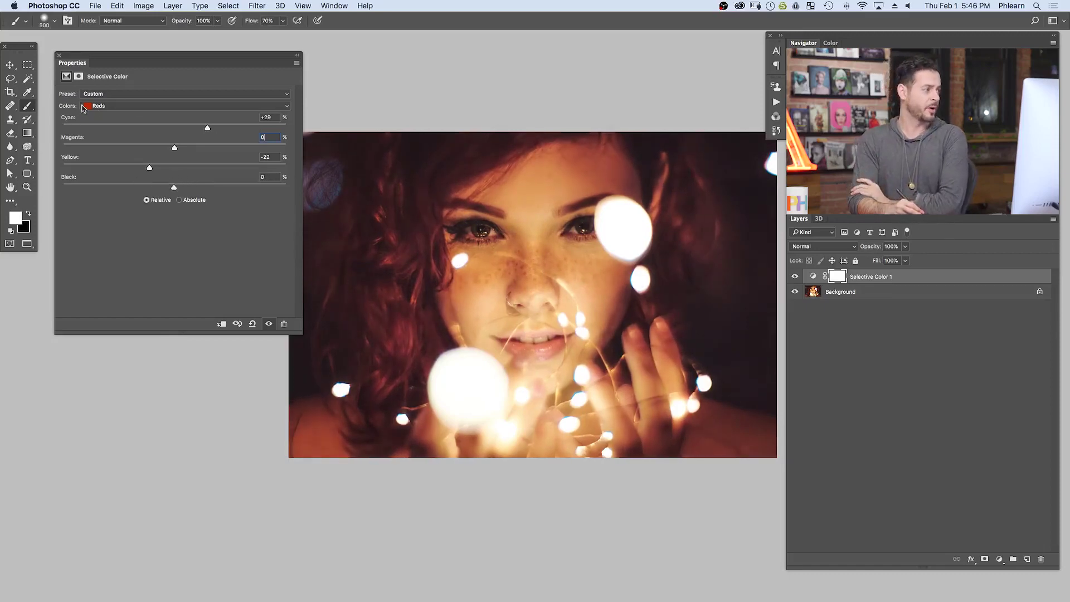
pyautogui.moveTo(175, 189)
pyautogui.mouseDown()
pyautogui.moveTo(138, 184)
pyautogui.moveTo(171, 184)
pyautogui.mouseUp()
pyautogui.doubleClick(271, 176)
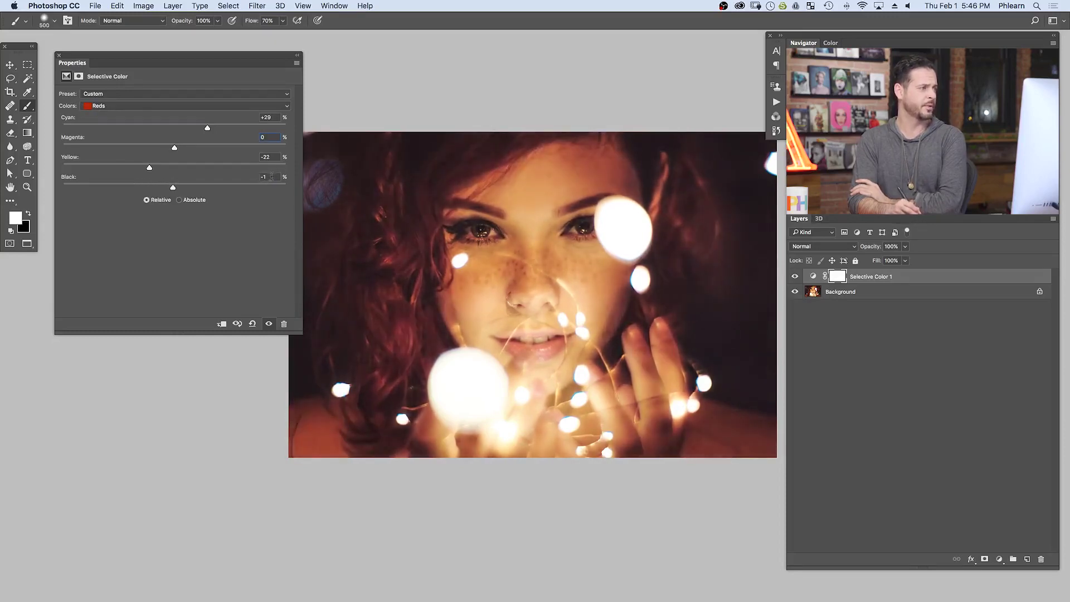
pyautogui.write('0')
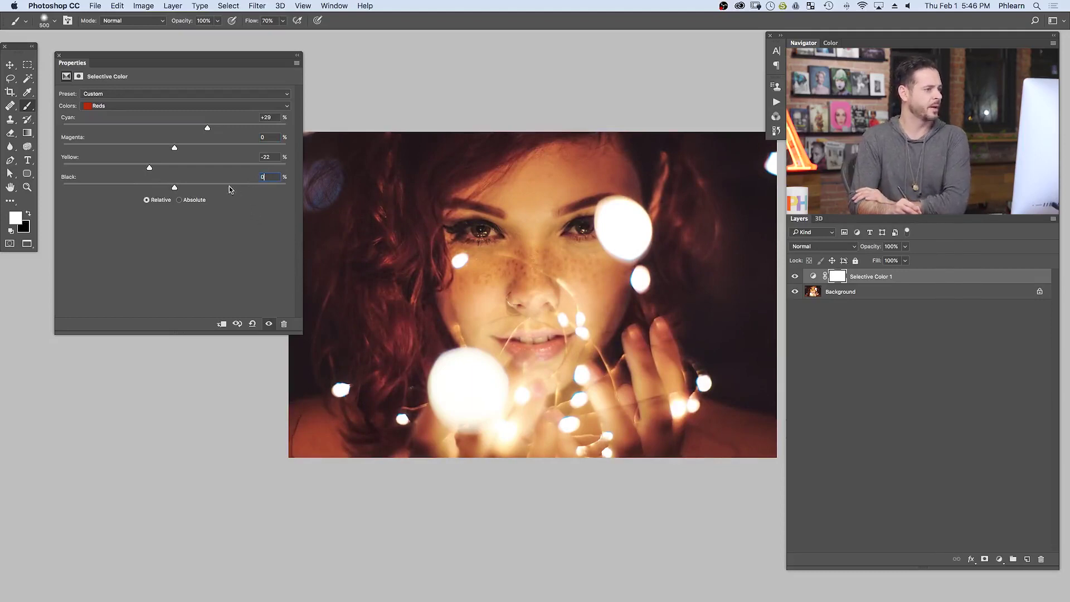
# - Switch the Selective Color adjustment to the Blacks and set their Yellow to +6%
pyautogui.click(159, 106)
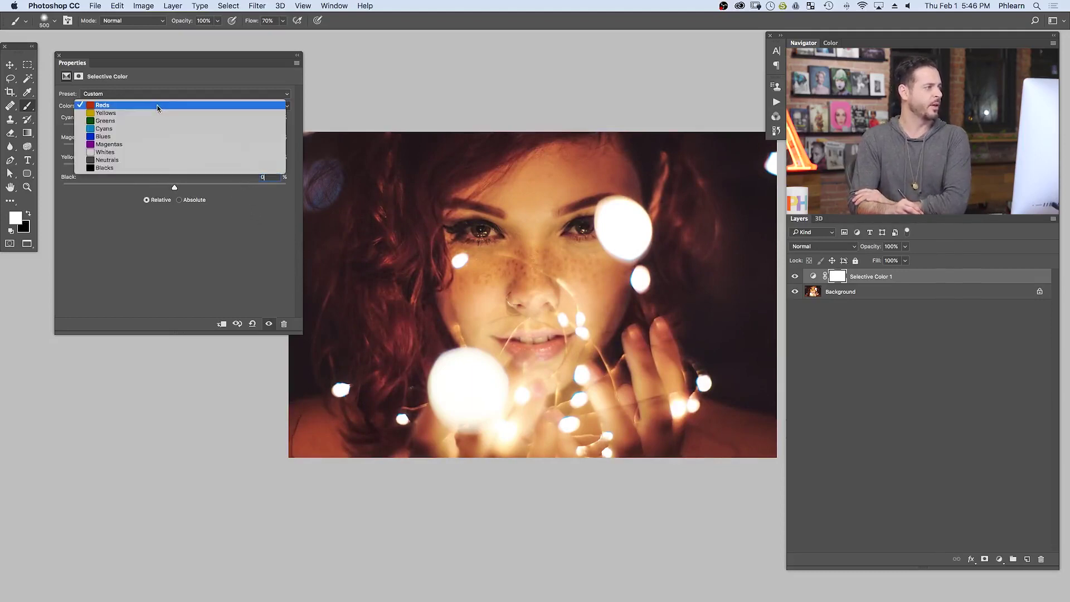
pyautogui.click(150, 159)
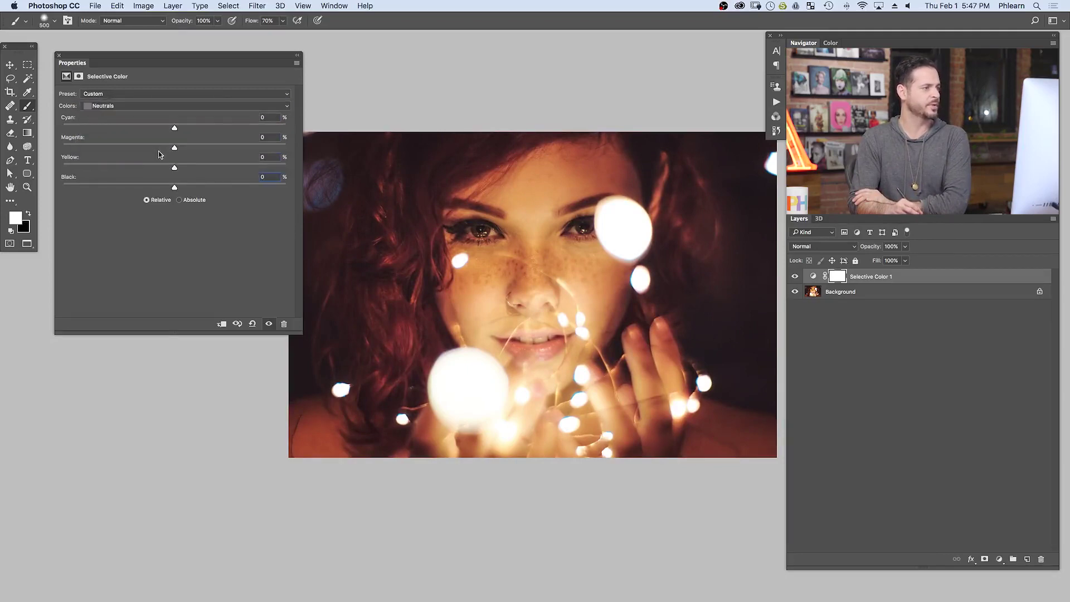
pyautogui.click(161, 106)
pyautogui.click(160, 118)
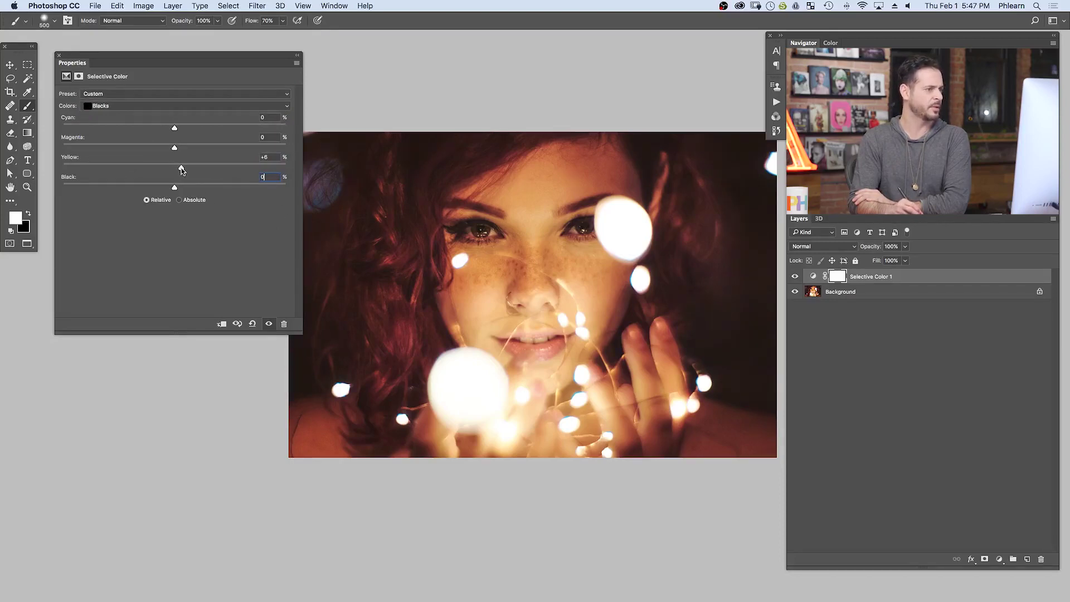
# - Switch the Selective Color adjustment to the Whites and set their Yellow to +7%
pyautogui.click(179, 106)
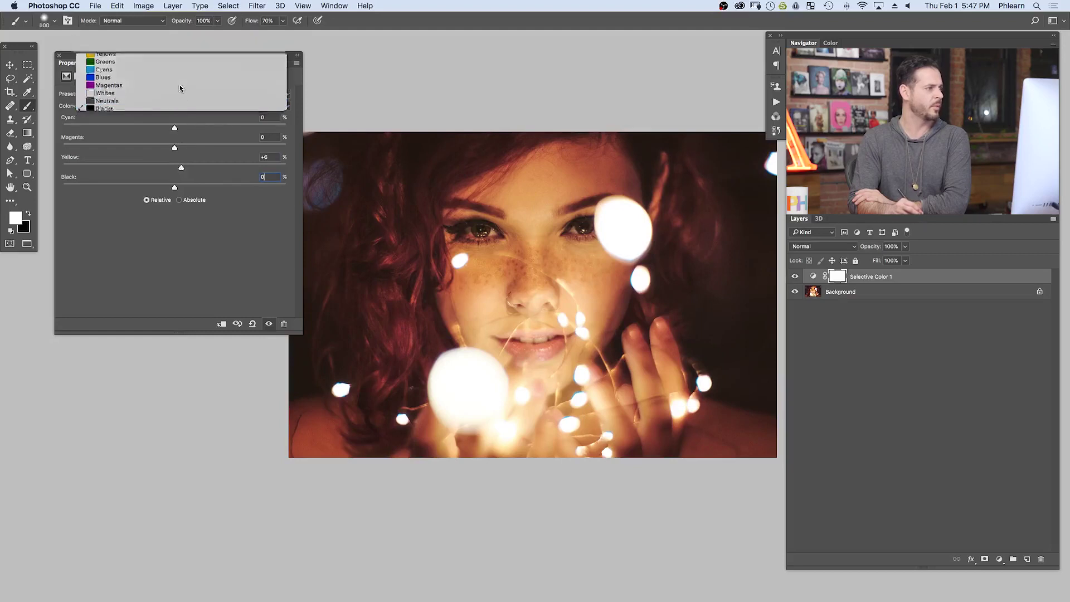
pyautogui.click(179, 93)
pyautogui.moveTo(175, 166); pyautogui.dragTo(161, 170)
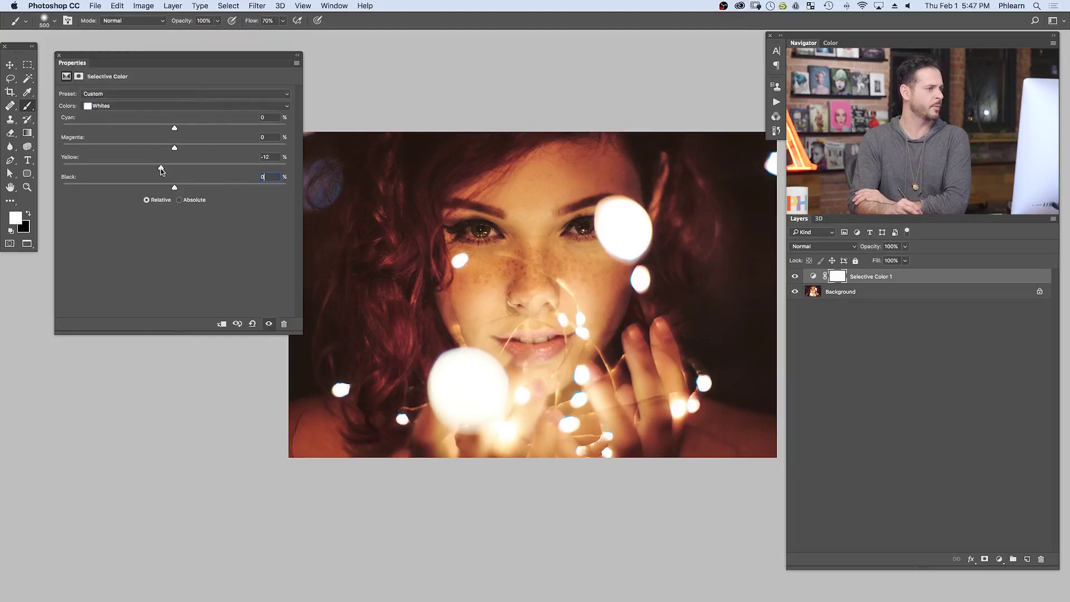
pyautogui.moveTo(81, 176); pyautogui.dragTo(272, 176)
pyautogui.moveTo(46, 168); pyautogui.dragTo(182, 167)
# - Compare extreme Yellow amounts for the Whites on a close-up of the face and lights, then set Yellow to -34%
pyautogui.moveTo(626, 259); pyautogui.dragTo(669, 247)
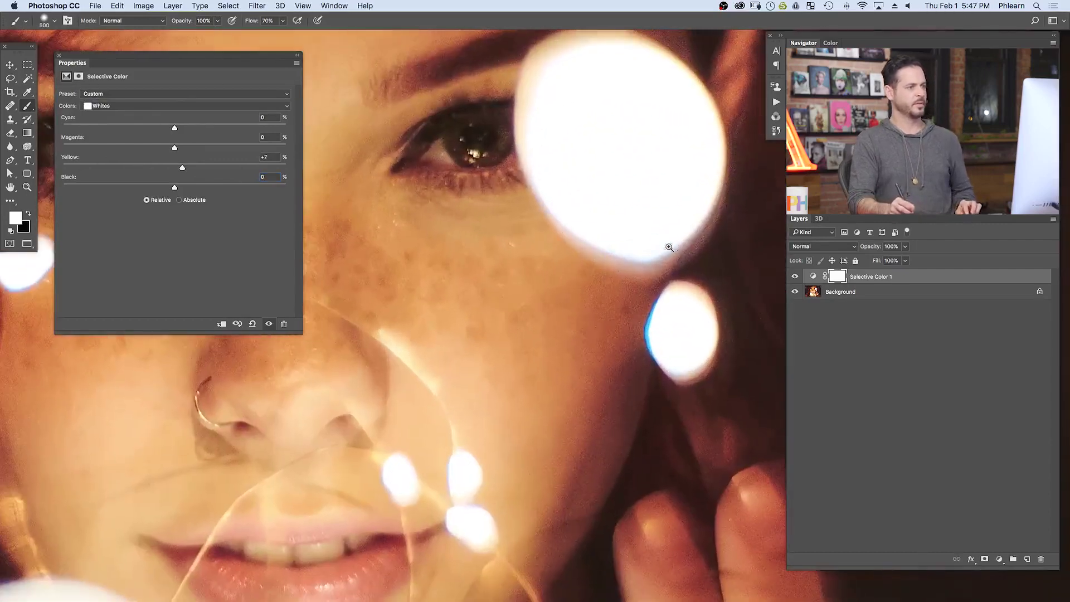
pyautogui.moveTo(182, 167); pyautogui.dragTo(25, 183)
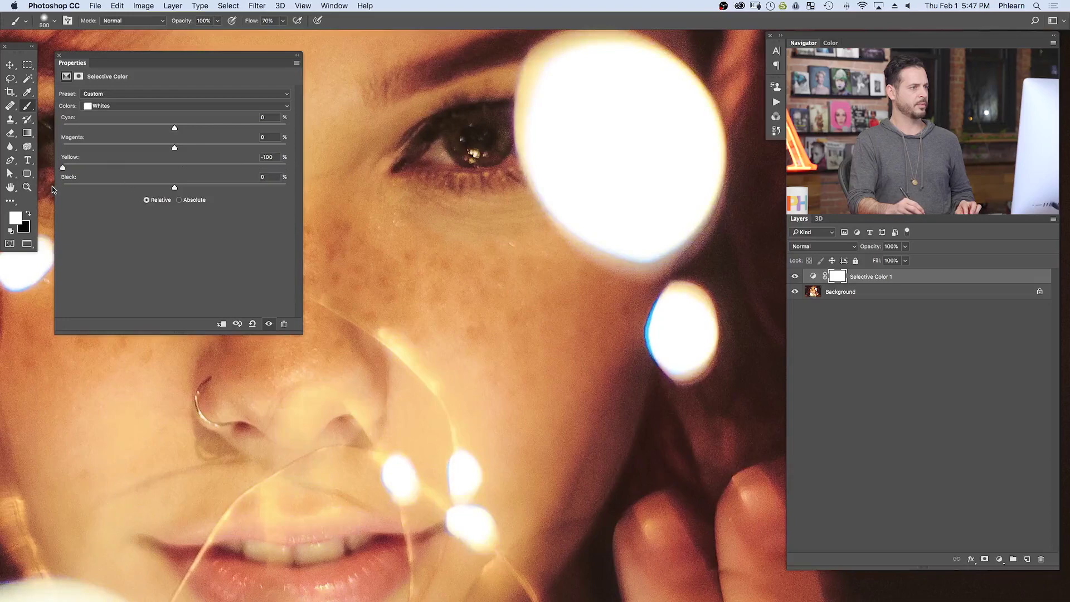
pyautogui.moveTo(62, 167); pyautogui.dragTo(261, 167)
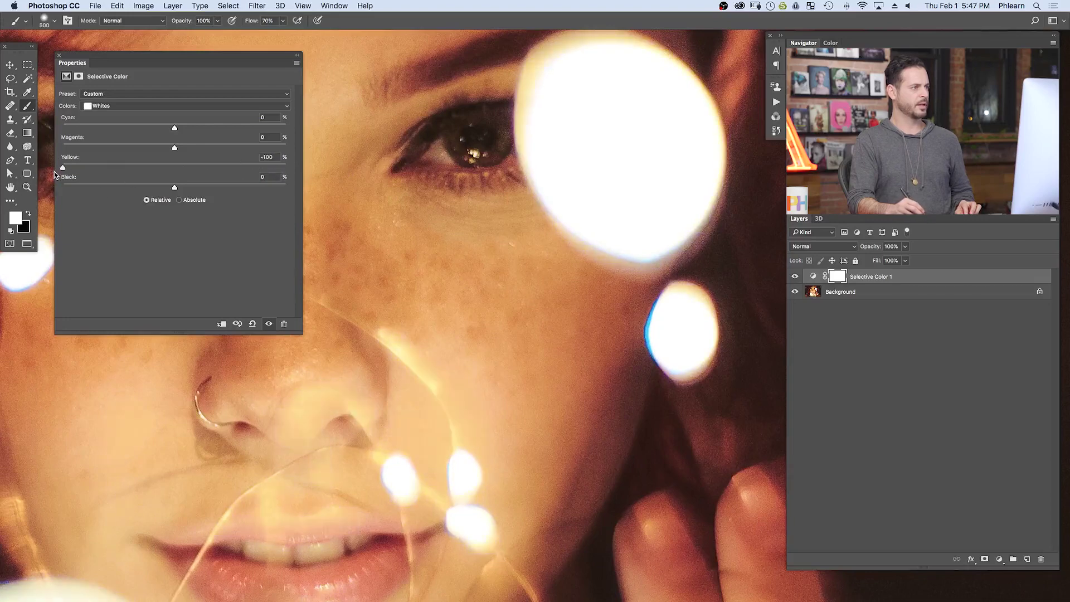
pyautogui.moveTo(396, 254); pyautogui.dragTo(539, 302)
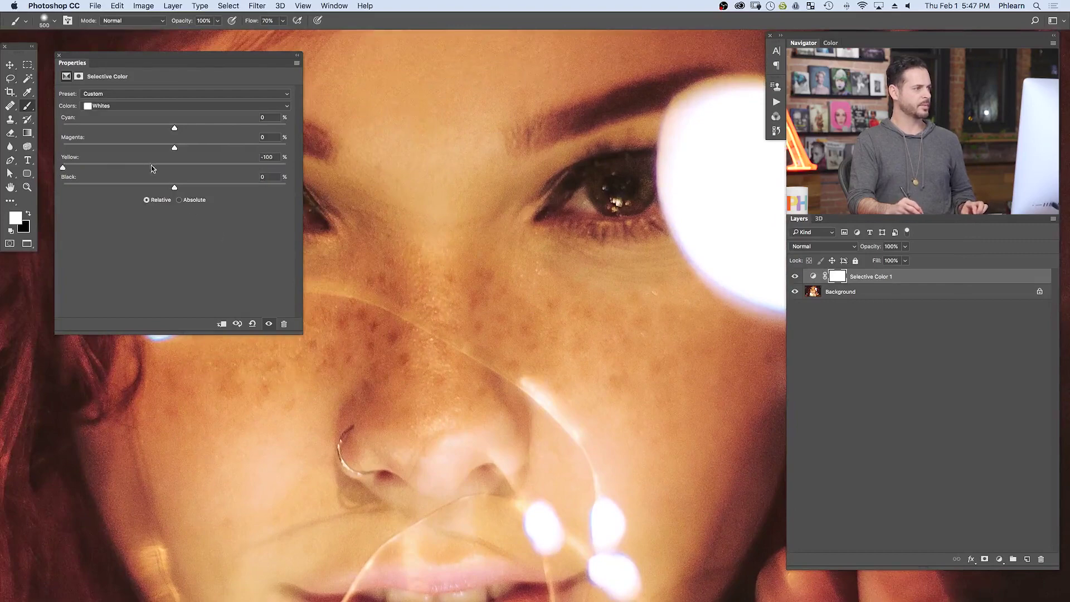
pyautogui.moveTo(286, 167); pyautogui.dragTo(135, 169)
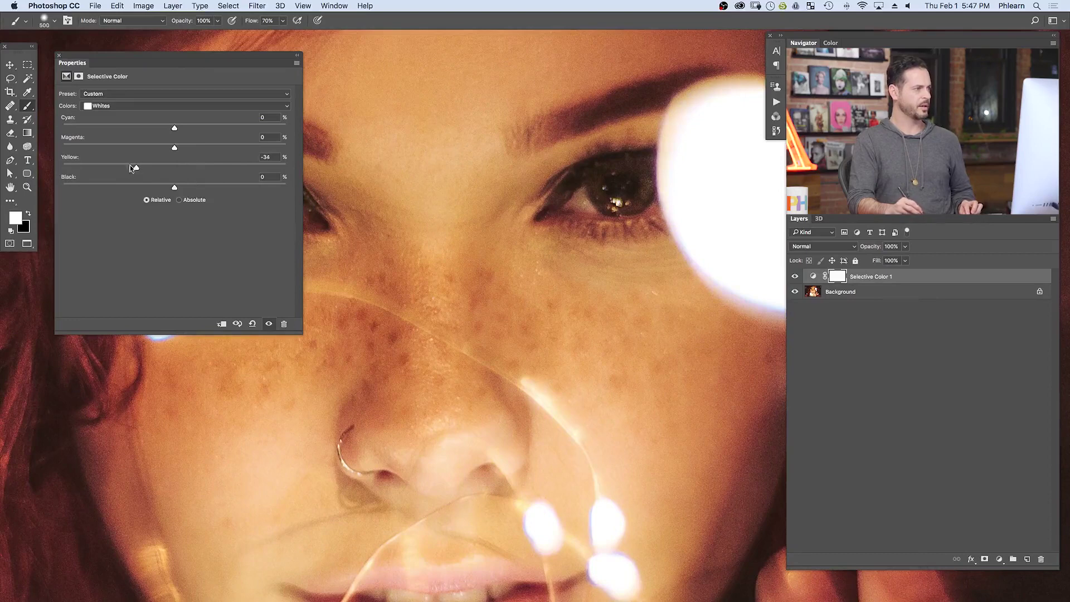
pyautogui.press('super+0')
pyautogui.moveTo(451, 240); pyautogui.dragTo(443, 241)
pyautogui.moveTo(473, 260); pyautogui.dragTo(484, 262)
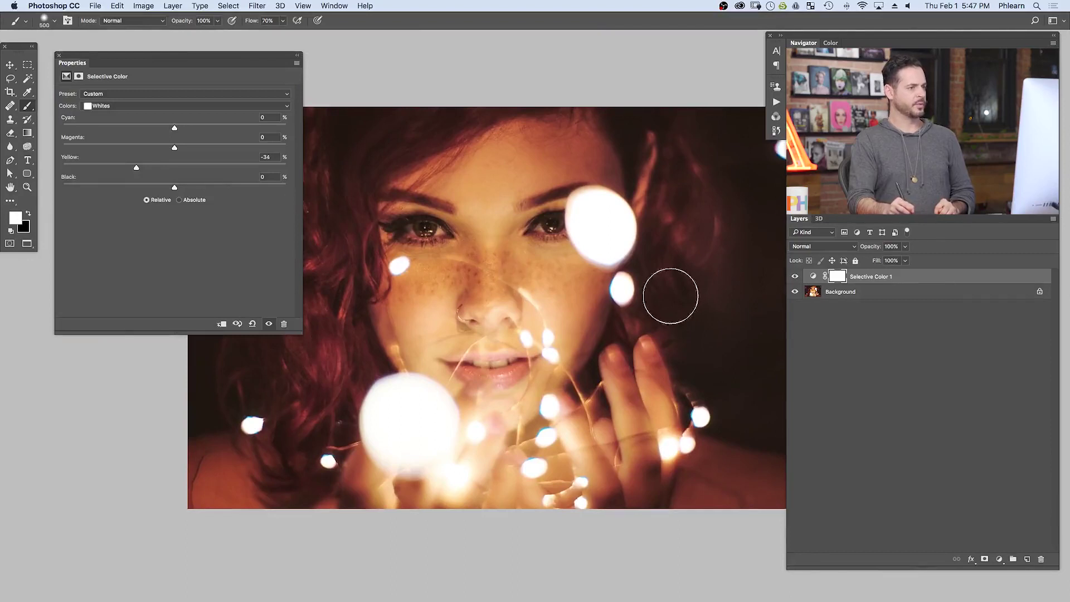
# - Return to the Reds and set Cyan to +21%, Magenta to -7% and Yellow to -26%
pyautogui.click(135, 106)
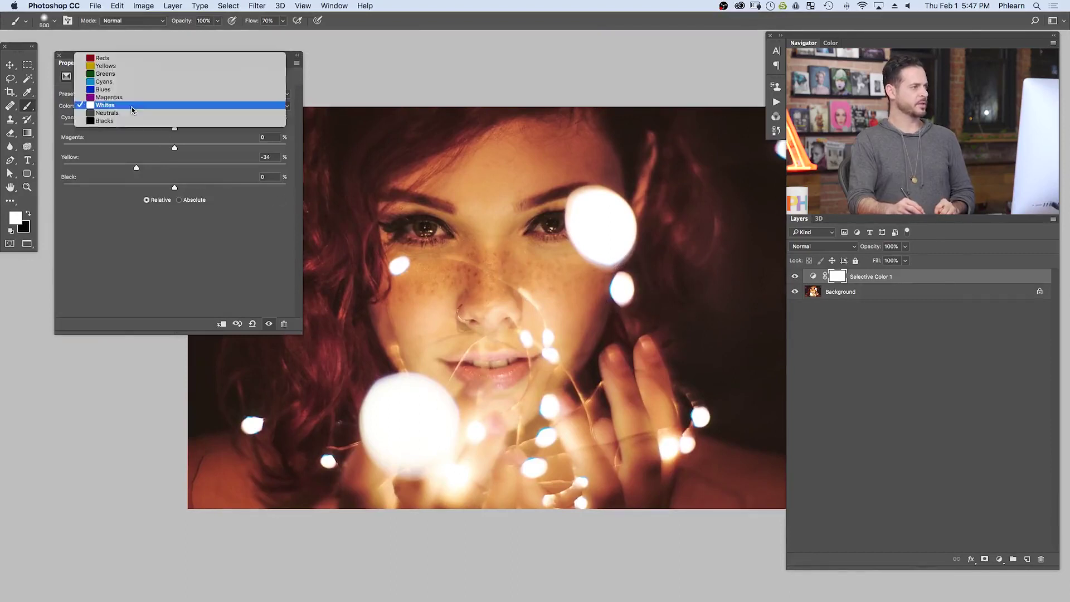
pyautogui.click(136, 66)
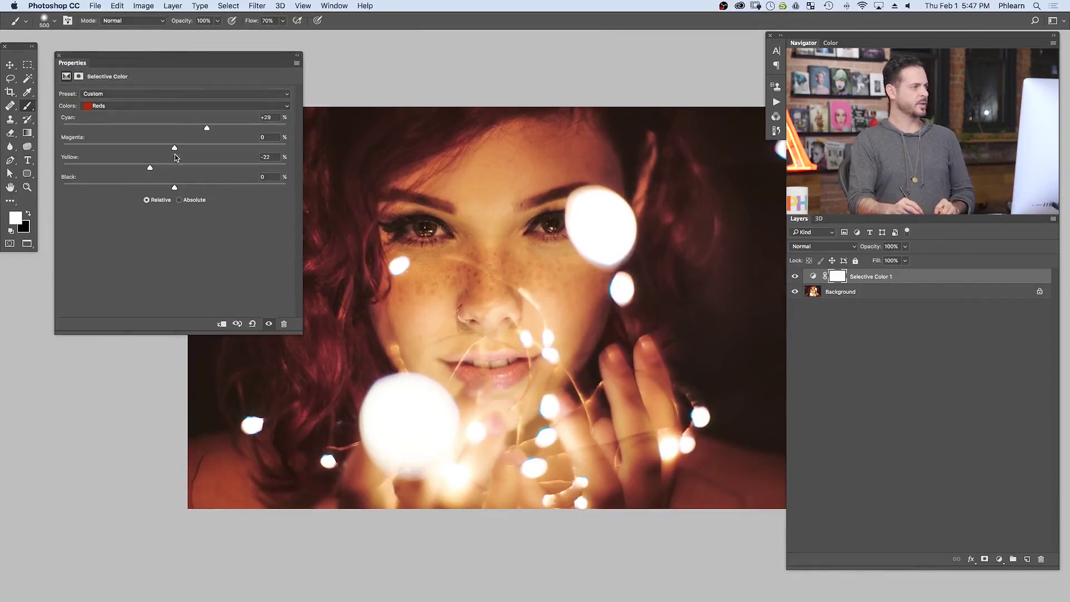
pyautogui.click(272, 138)
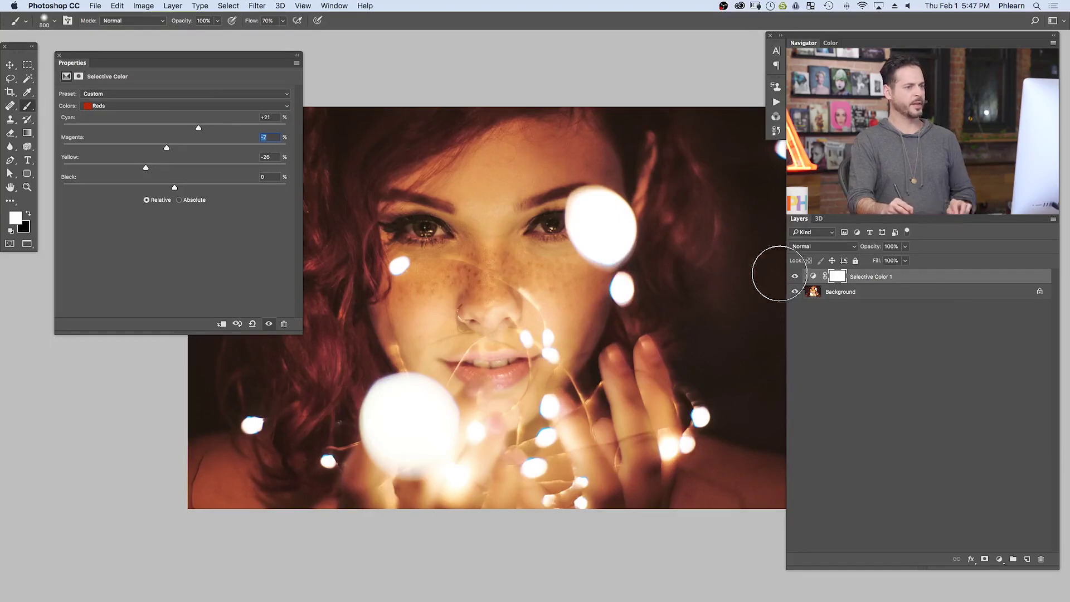
# - Compare the whole image with the Selective Color layer hidden and shown, and set the Reds' Yellow to -11%
pyautogui.moveTo(642, 288); pyautogui.dragTo(625, 288)
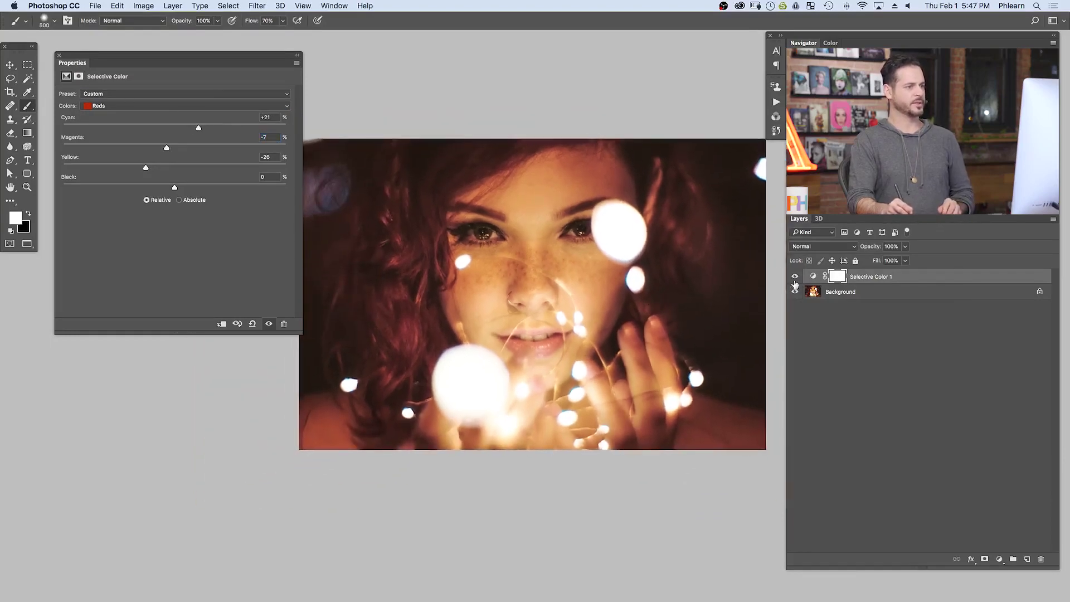
pyautogui.click(794, 277)
pyautogui.click(794, 278)
pyautogui.click(791, 279)
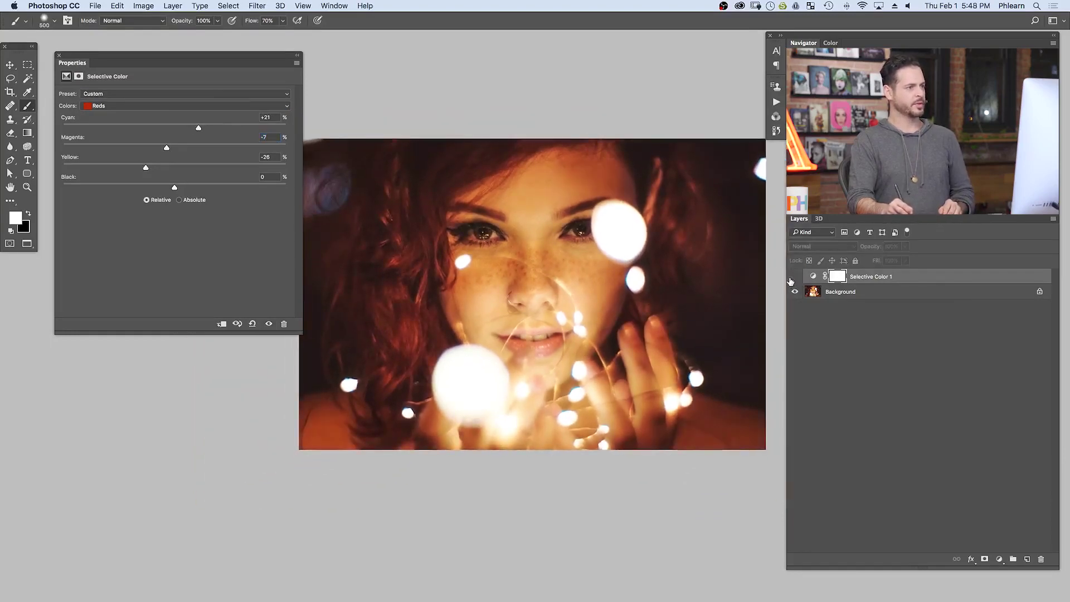
pyautogui.click(794, 279)
pyautogui.click(794, 278)
pyautogui.click(793, 279)
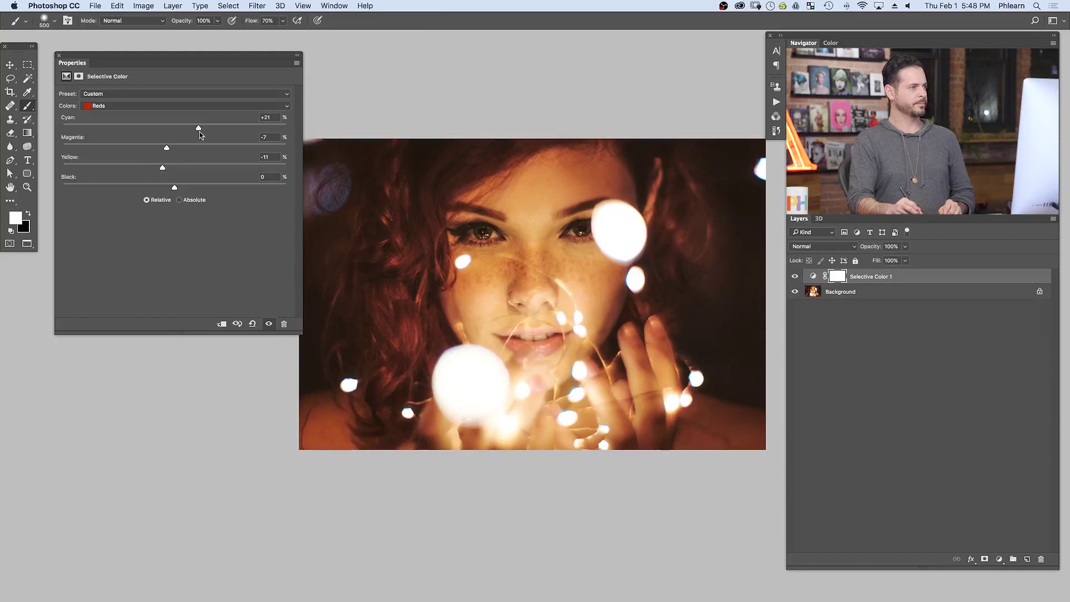
# - Hide and show the Selective Color layer repeatedly to examine how the reduced Yellow correction affects the reds
pyautogui.click(794, 276)
pyautogui.click(793, 277)
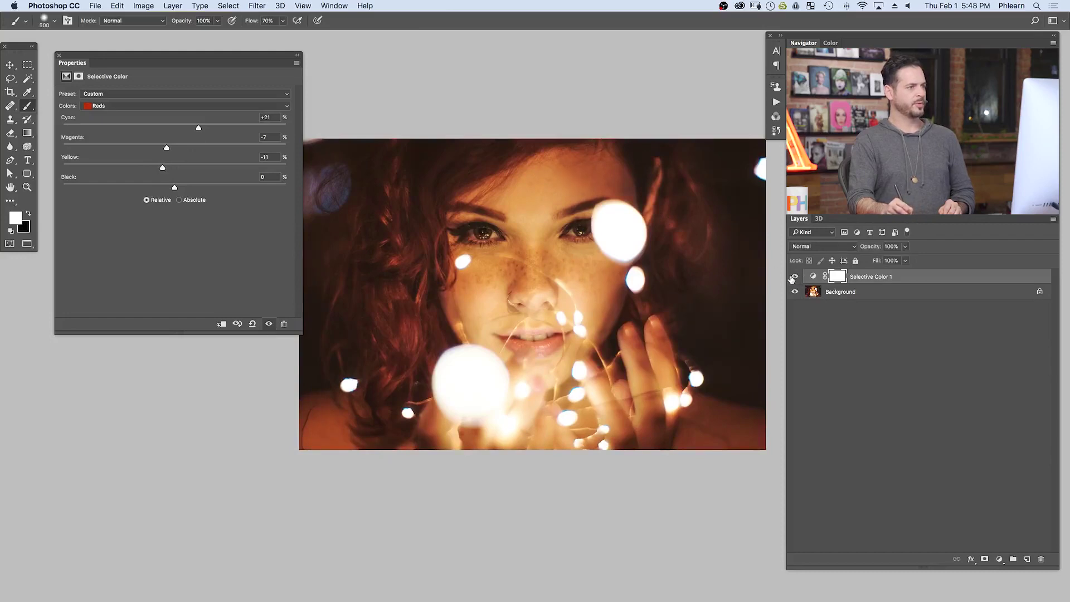
pyautogui.click(793, 278)
pyautogui.click(793, 279)
pyautogui.click(793, 280)
pyautogui.click(793, 282)
pyautogui.click(793, 280)
pyautogui.click(793, 281)
pyautogui.click(794, 282)
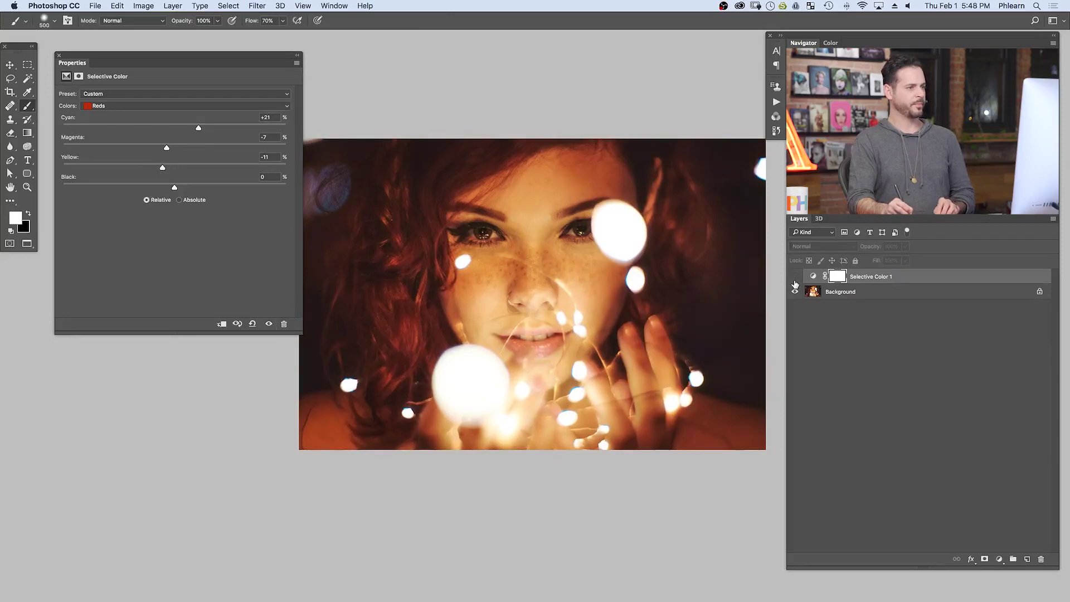
pyautogui.click(794, 282)
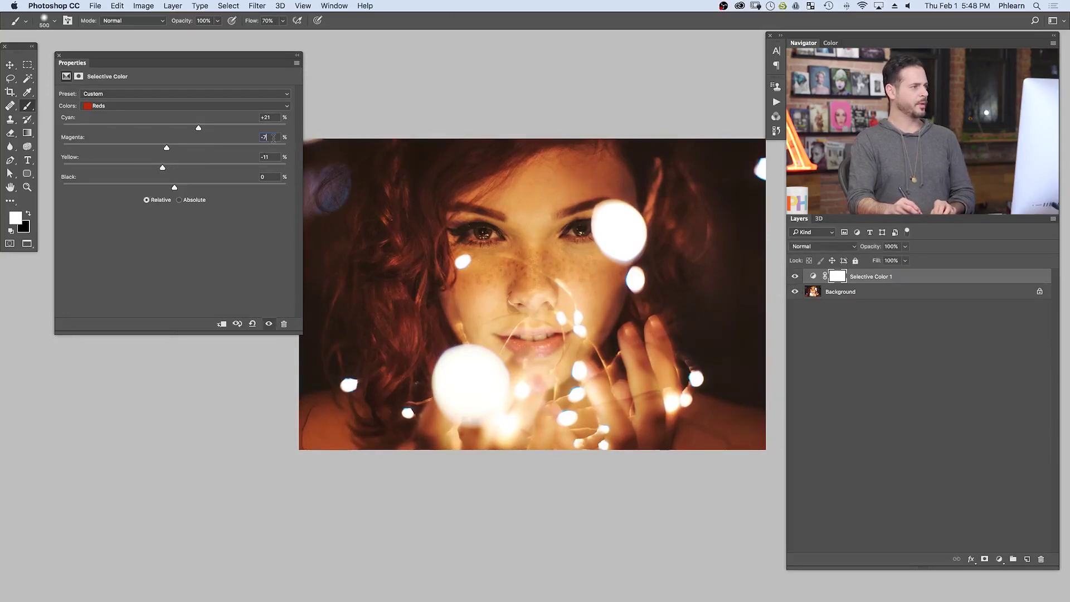
# - Set the Reds' Magenta amount to 0%
pyautogui.press('Up')
pyautogui.press('Up')
pyautogui.press('Up')
pyautogui.press('Up')
# - Toggle the Selective Color layer's visibility to compare the portrait before and after the Magenta change, leaving the layer shown
pyautogui.click(796, 278)
pyautogui.click(795, 279)
pyautogui.click(795, 281)
pyautogui.click(797, 283)
pyautogui.click(798, 283)
pyautogui.click(798, 284)
pyautogui.click(798, 283)
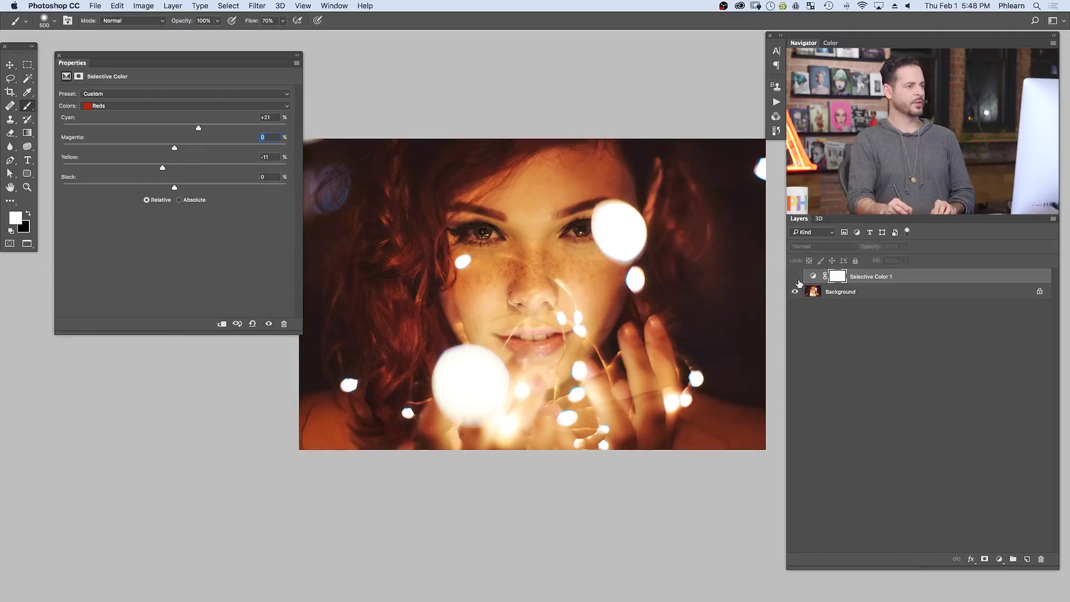
pyautogui.click(795, 278)
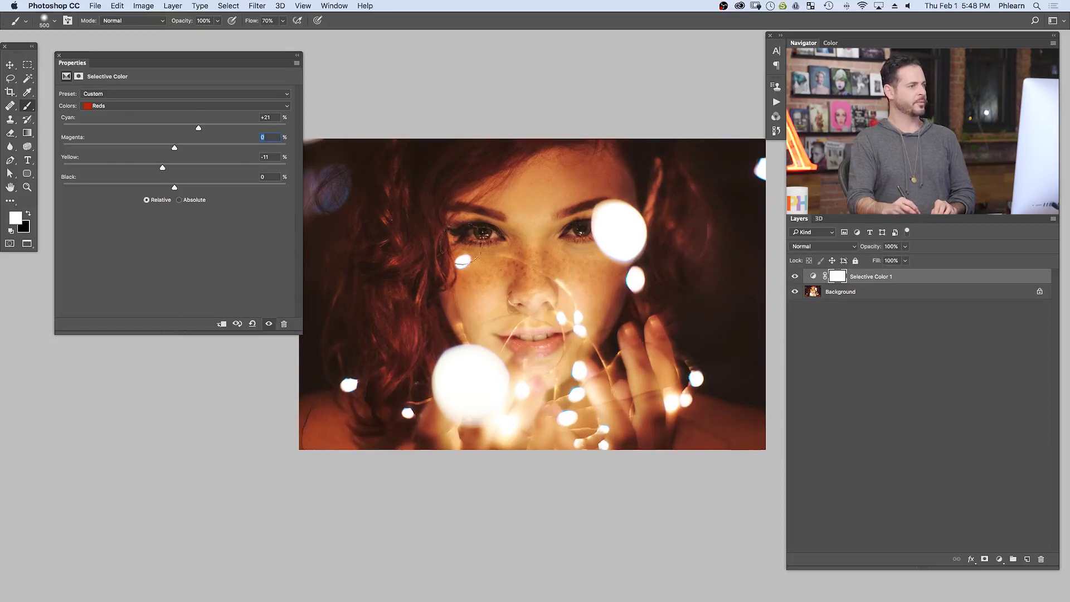